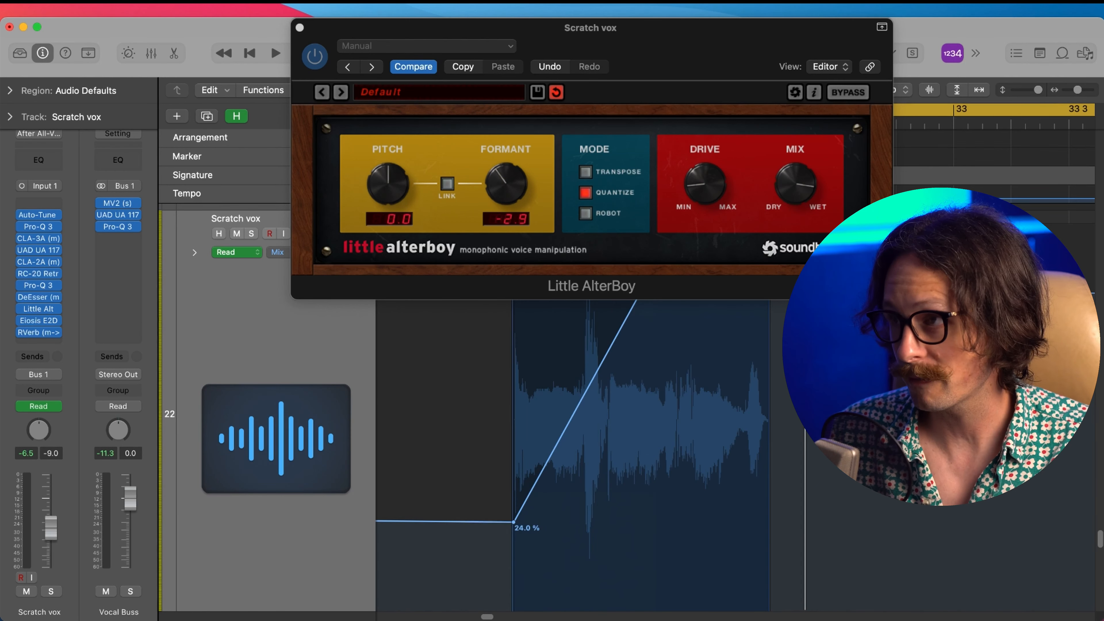
# Step: Play the vocal and raise the upper automation point on Scratch vox Take 3 to 97.9%
pyautogui.press('space')
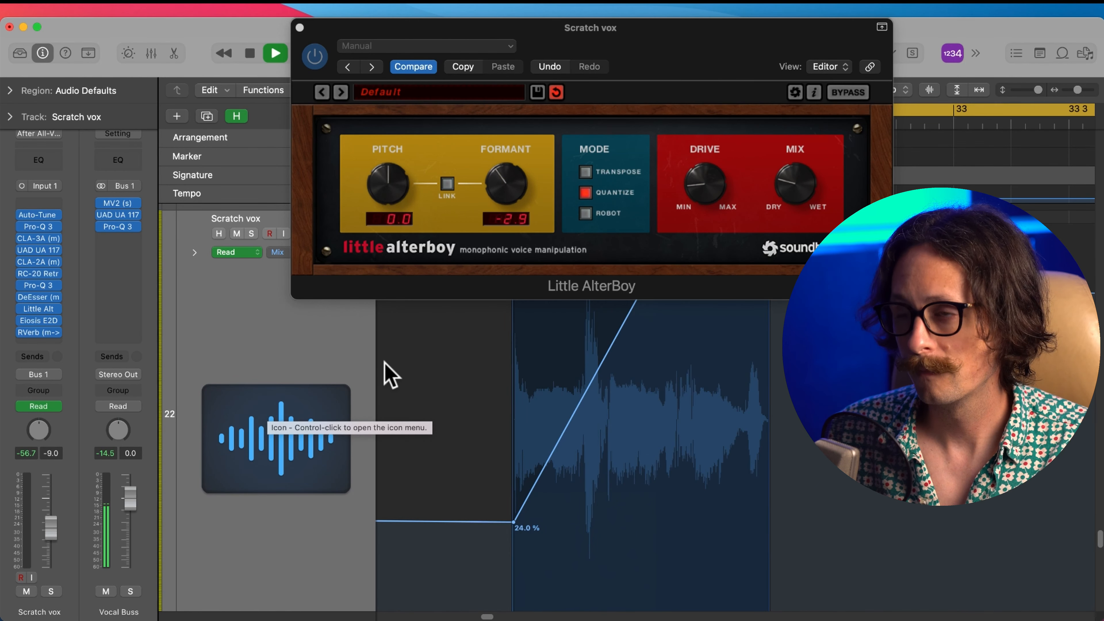
pyautogui.moveTo(723, 30); pyautogui.dragTo(300, 41)
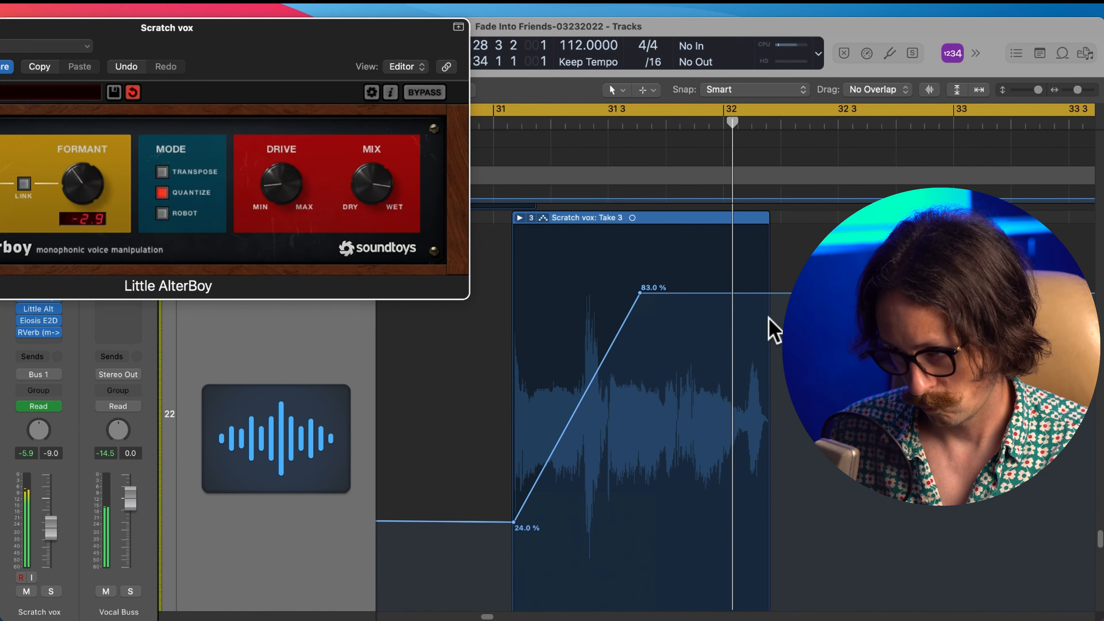
pyautogui.moveTo(640, 293); pyautogui.dragTo(639, 235)
pyautogui.click(480, 128)
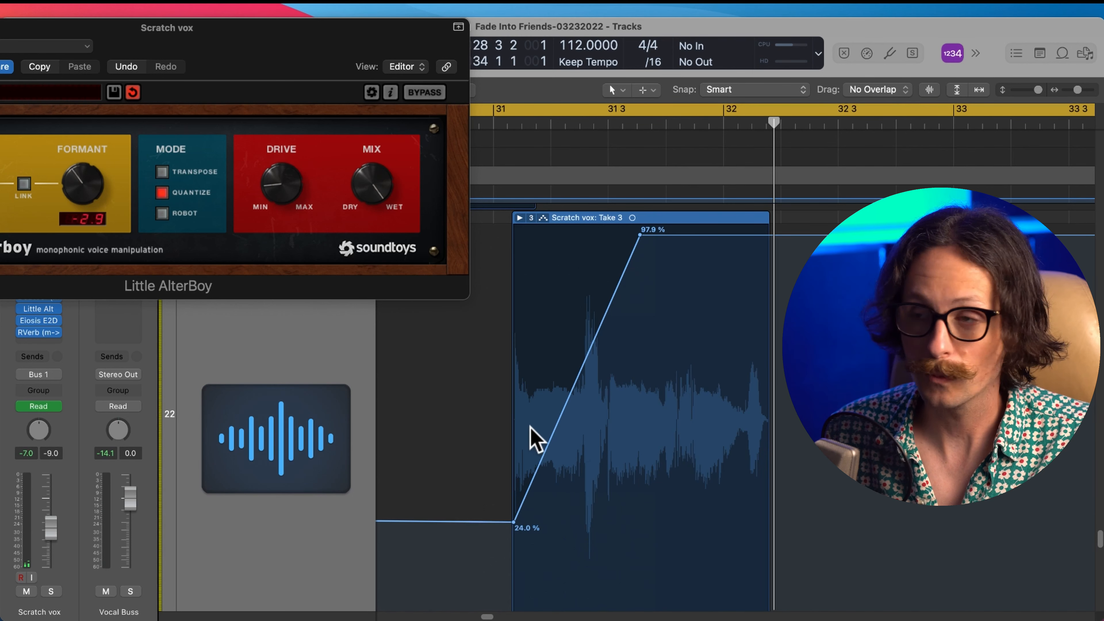
# Step: Add an automation point at 5.9% before the rise, lower the take's starting point to 5.1%, and shift the 97.9% point later
pyautogui.rightClick(561, 411)
pyautogui.click(510, 353)
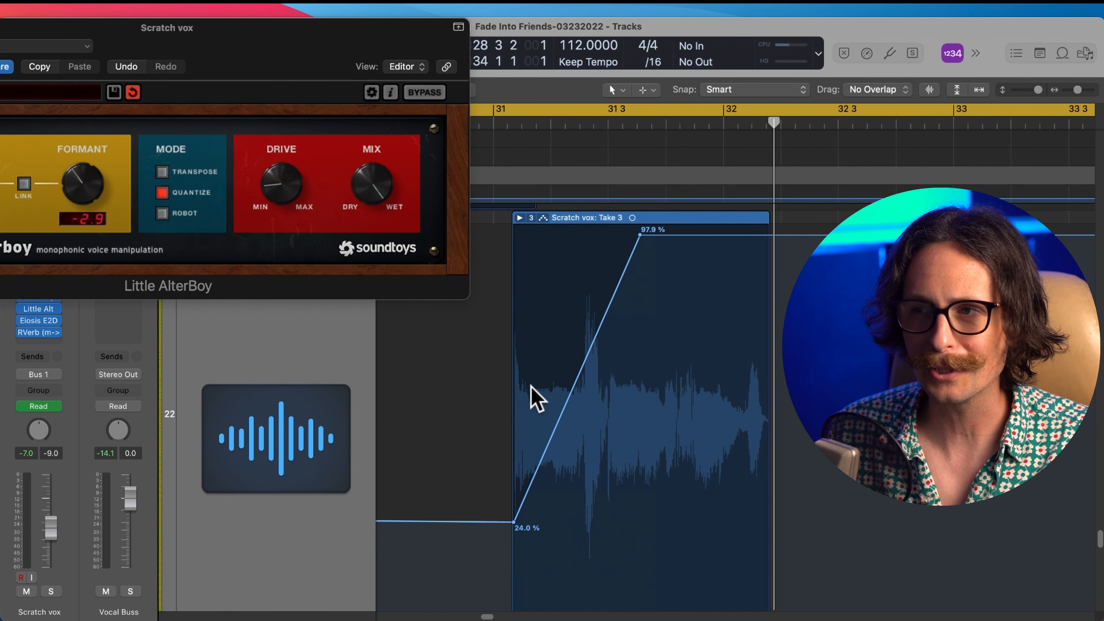
pyautogui.click(581, 369)
pyautogui.moveTo(582, 375); pyautogui.dragTo(620, 572)
pyautogui.moveTo(513, 522); pyautogui.dragTo(513, 596)
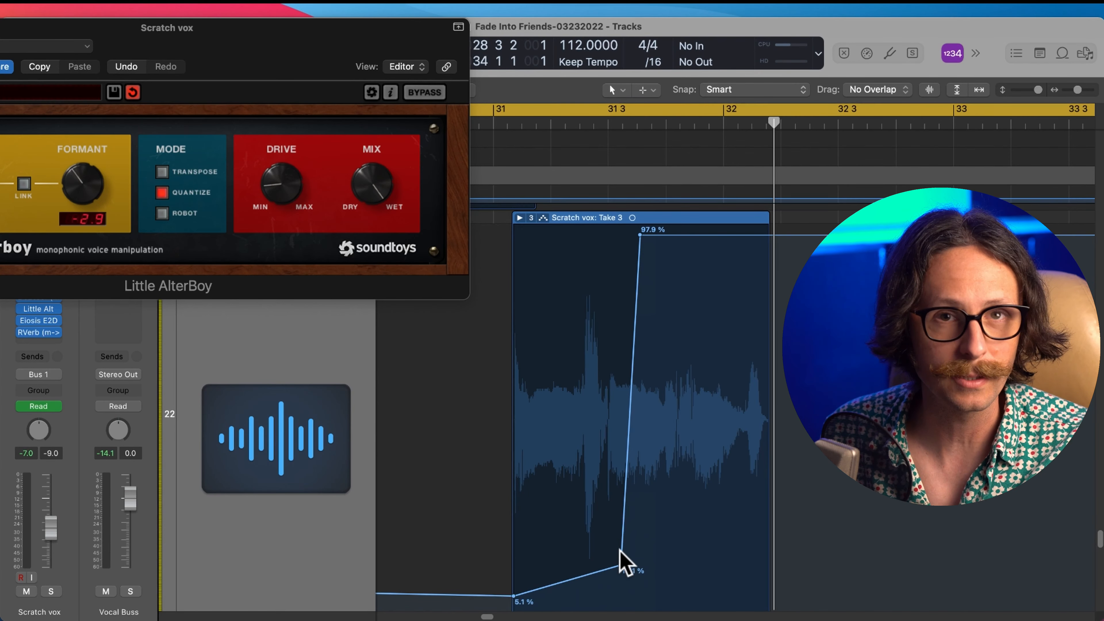
pyautogui.moveTo(621, 564); pyautogui.dragTo(621, 592)
pyautogui.moveTo(639, 231); pyautogui.dragTo(677, 228)
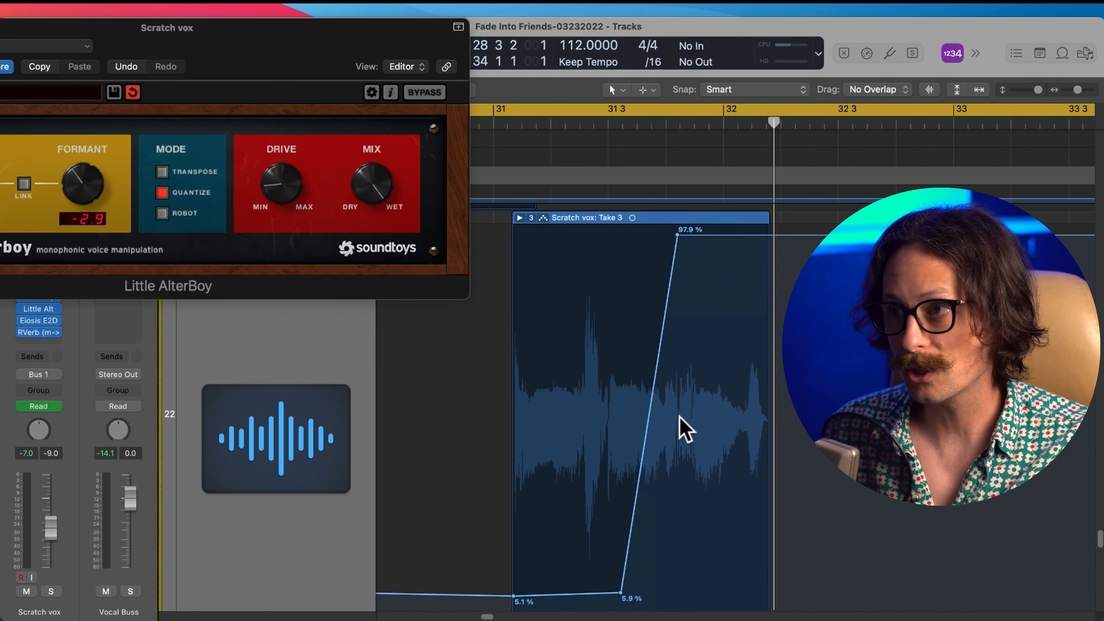
# Step: Lower the take's first two automation points to 0.0%, raise the last one to 100.0%, and play the take
pyautogui.moveTo(621, 594); pyautogui.dragTo(633, 618)
pyautogui.moveTo(514, 597); pyautogui.dragTo(515, 616)
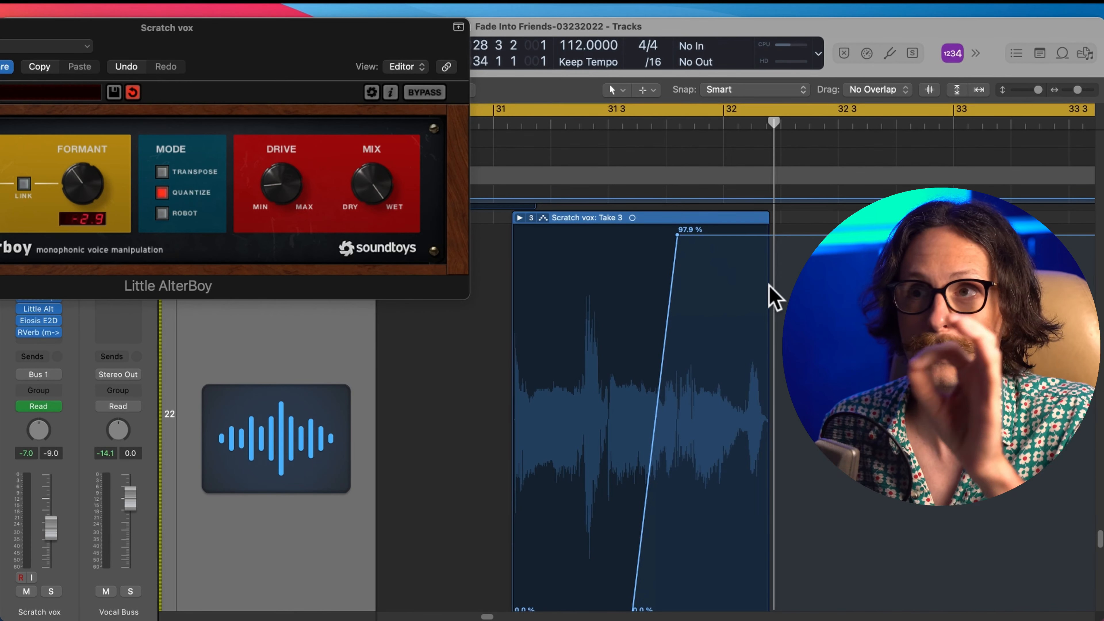
pyautogui.moveTo(677, 234)
pyautogui.mouseDown()
pyautogui.moveTo(695, 230)
pyautogui.moveTo(668, 227)
pyautogui.mouseUp()
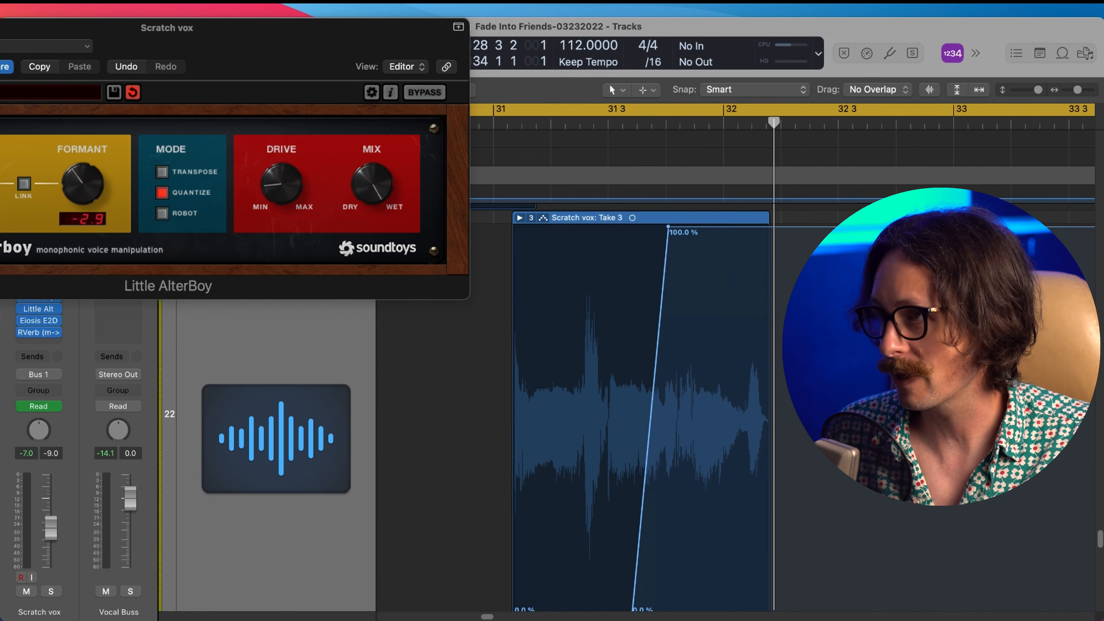
pyautogui.press('space')
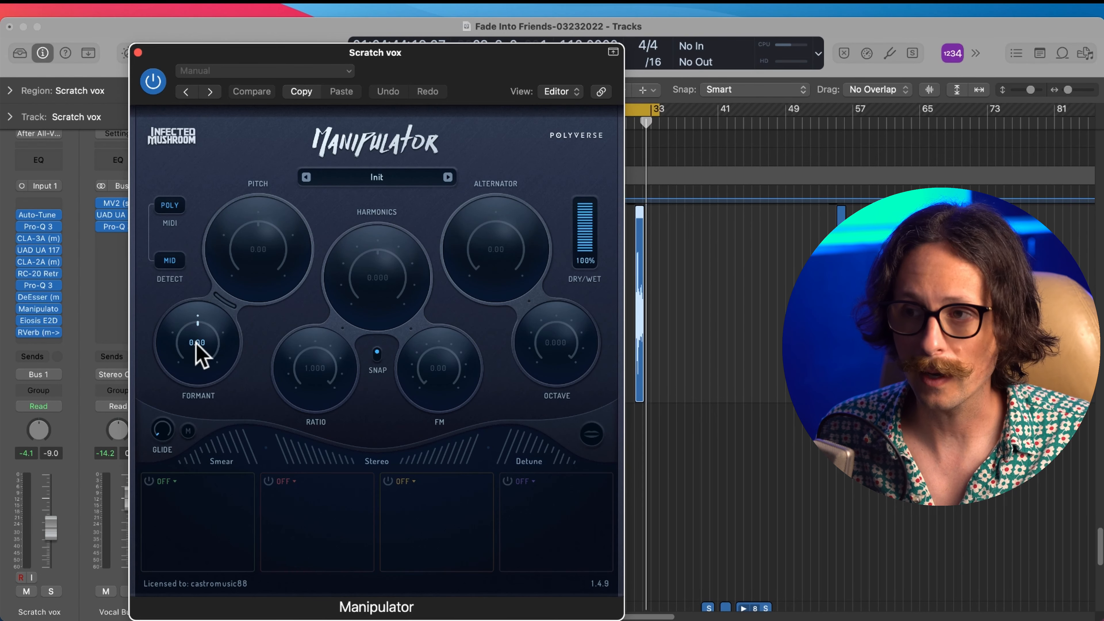
# Step: Lower Manipulator's Formant to -7.00 and audition the vocal take
pyautogui.moveTo(207, 338); pyautogui.dragTo(180, 333)
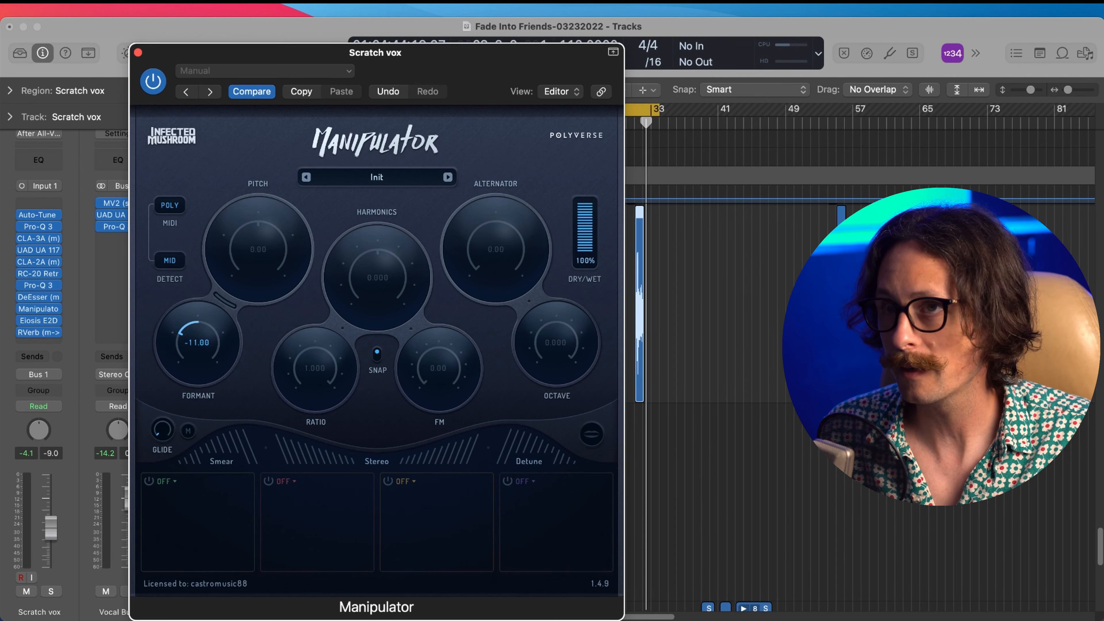
pyautogui.moveTo(524, 55); pyautogui.dragTo(461, 29)
pyautogui.moveTo(606, 233); pyautogui.dragTo(712, 400)
pyautogui.moveTo(135, 316); pyautogui.dragTo(135, 320)
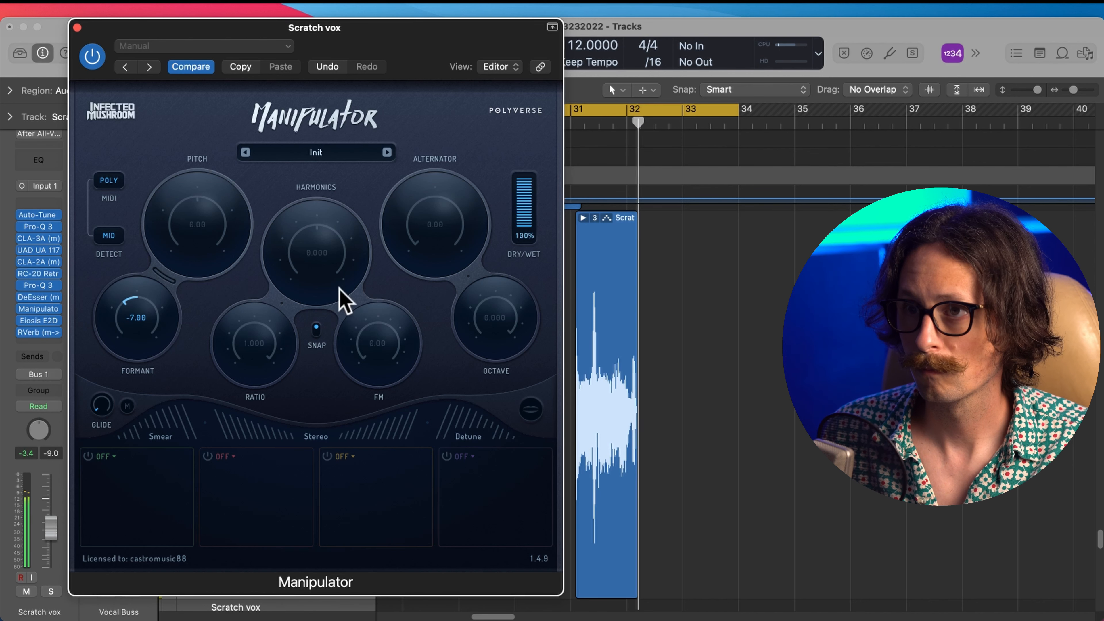
pyautogui.press('space')
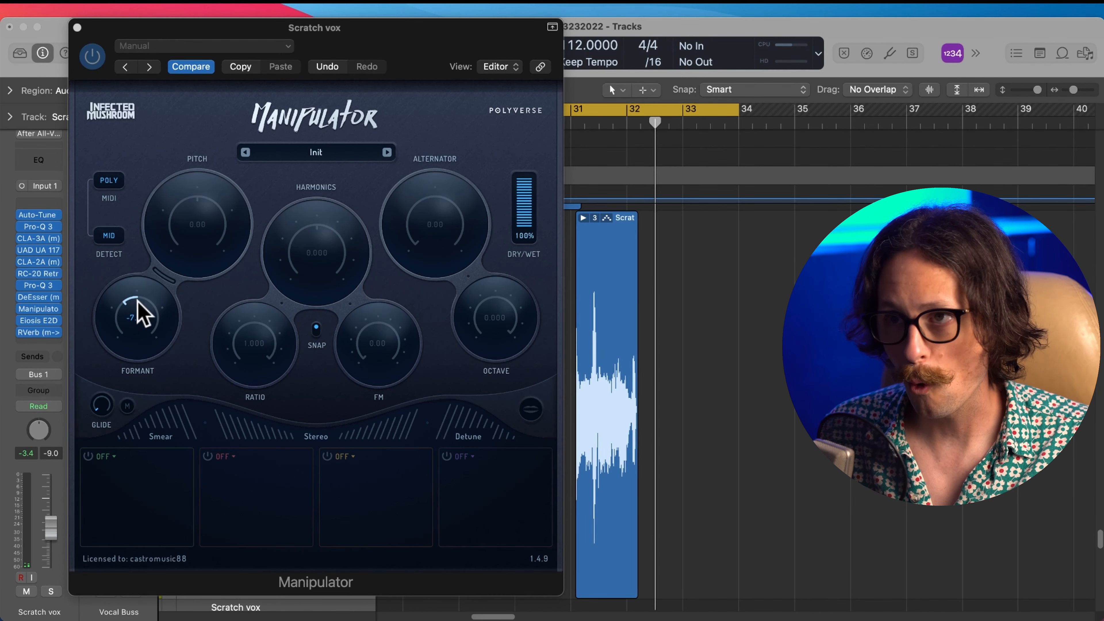
# Step: Browse Manipulator's preset categories and try a slight change of the Glide amount
pyautogui.click(311, 155)
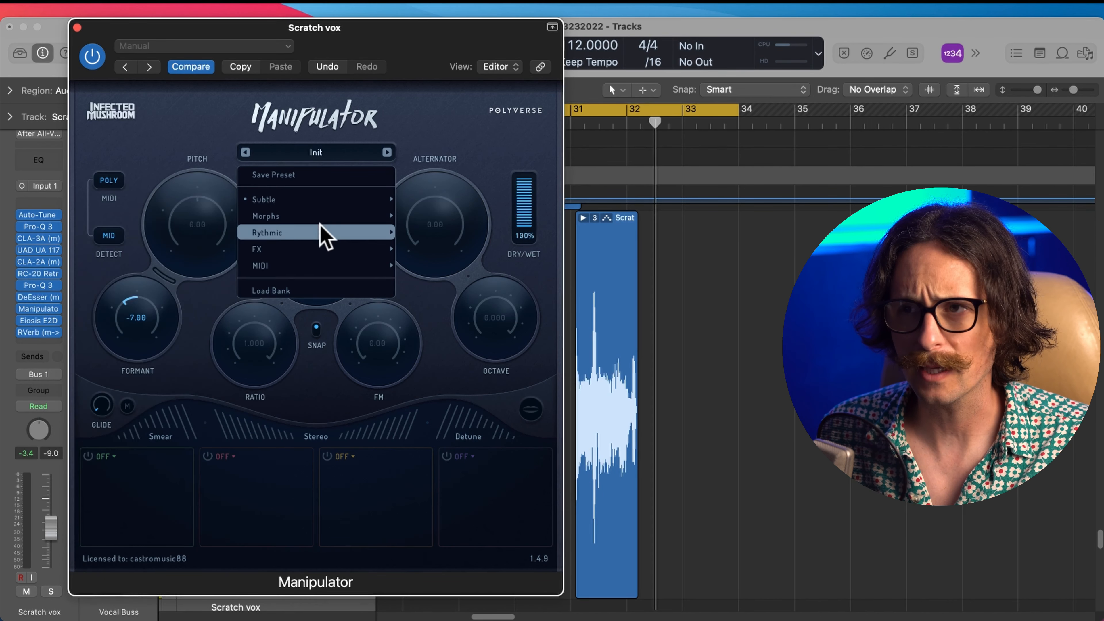
pyautogui.click(169, 122)
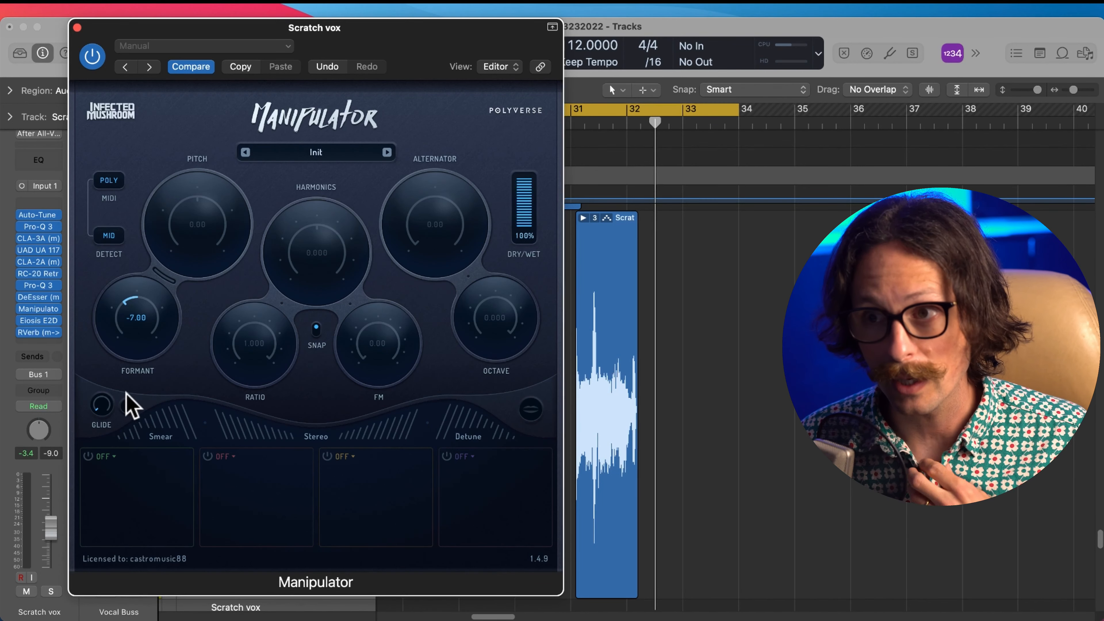
pyautogui.moveTo(106, 403)
pyautogui.mouseDown()
pyautogui.moveTo(89, 424)
pyautogui.moveTo(95, 396)
pyautogui.mouseUp()
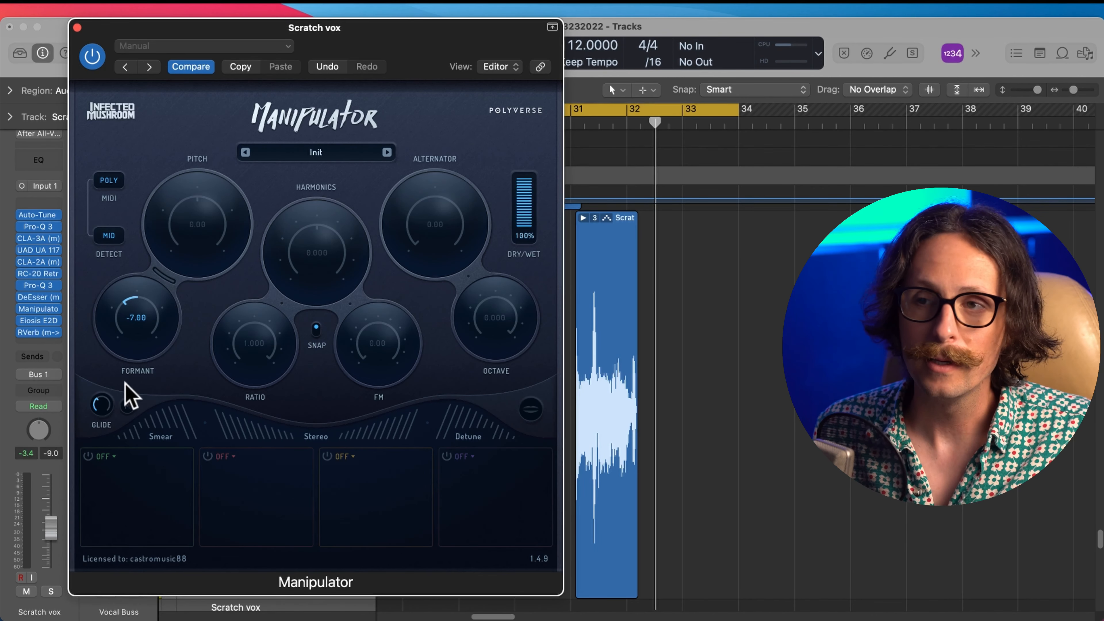
# Step: Set Manipulator's Formant to -6.00 and Harmonics to 0.250, and close the plug-in window
pyautogui.doubleClick(140, 320)
pyautogui.moveTo(141, 320); pyautogui.dragTo(130, 309)
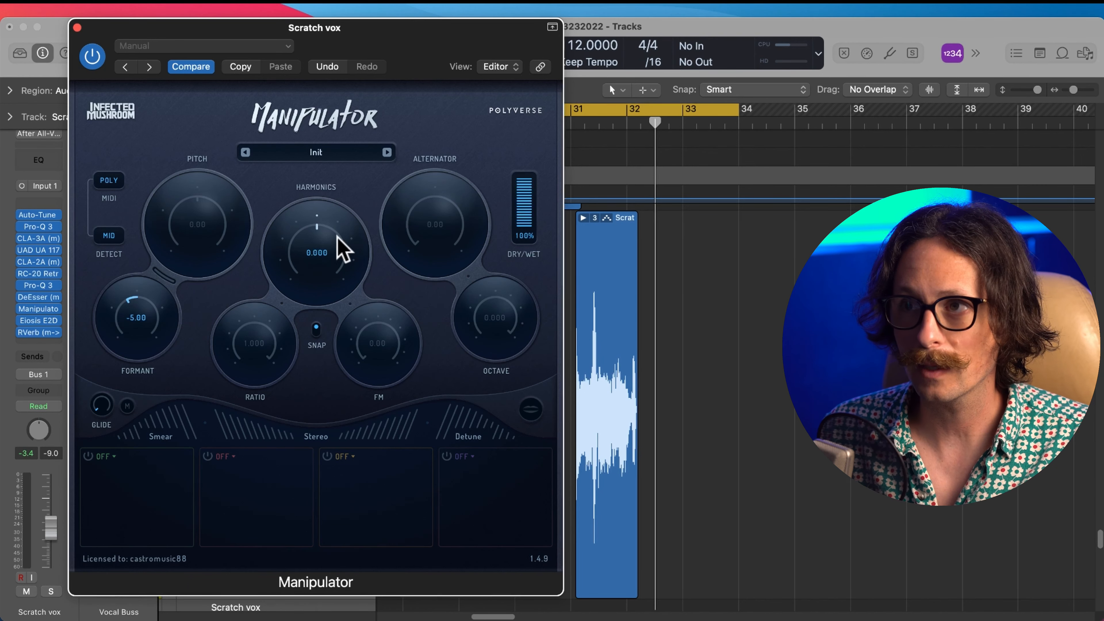
pyautogui.moveTo(337, 245); pyautogui.dragTo(323, 228)
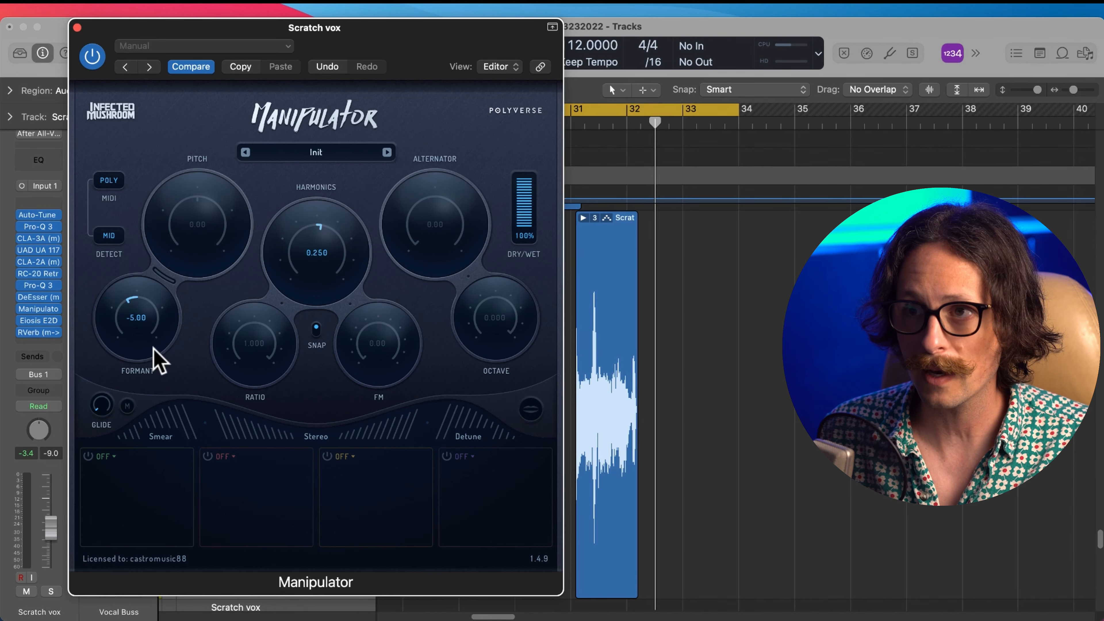
pyautogui.moveTo(143, 328)
pyautogui.mouseDown()
pyautogui.moveTo(130, 315)
pyautogui.moveTo(128, 326)
pyautogui.moveTo(135, 314)
pyautogui.mouseUp()
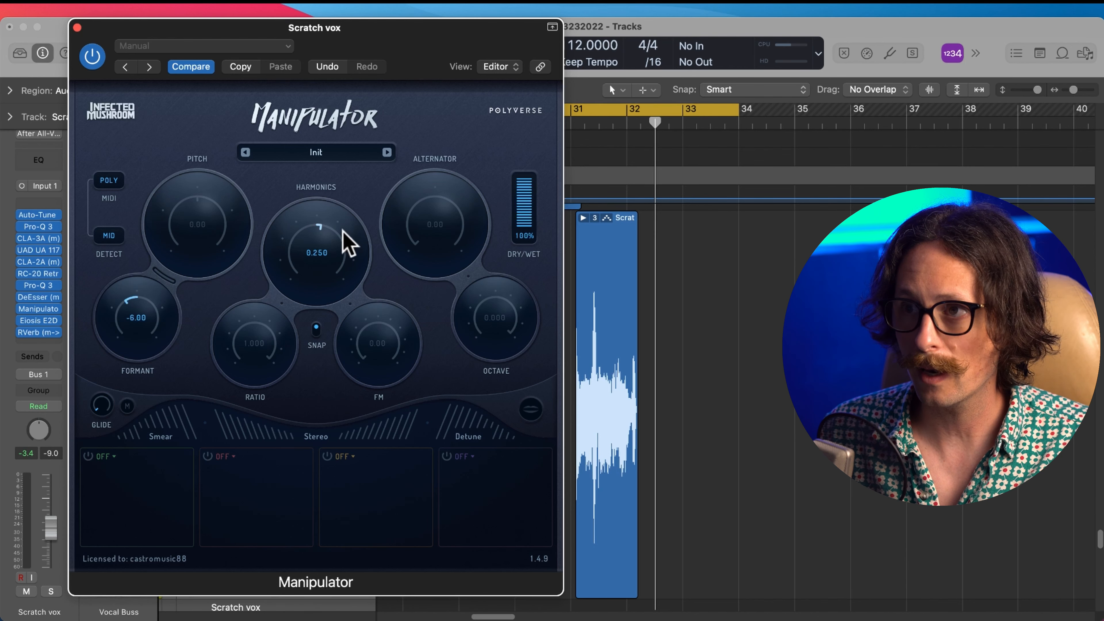
pyautogui.moveTo(424, 65); pyautogui.dragTo(400, 61)
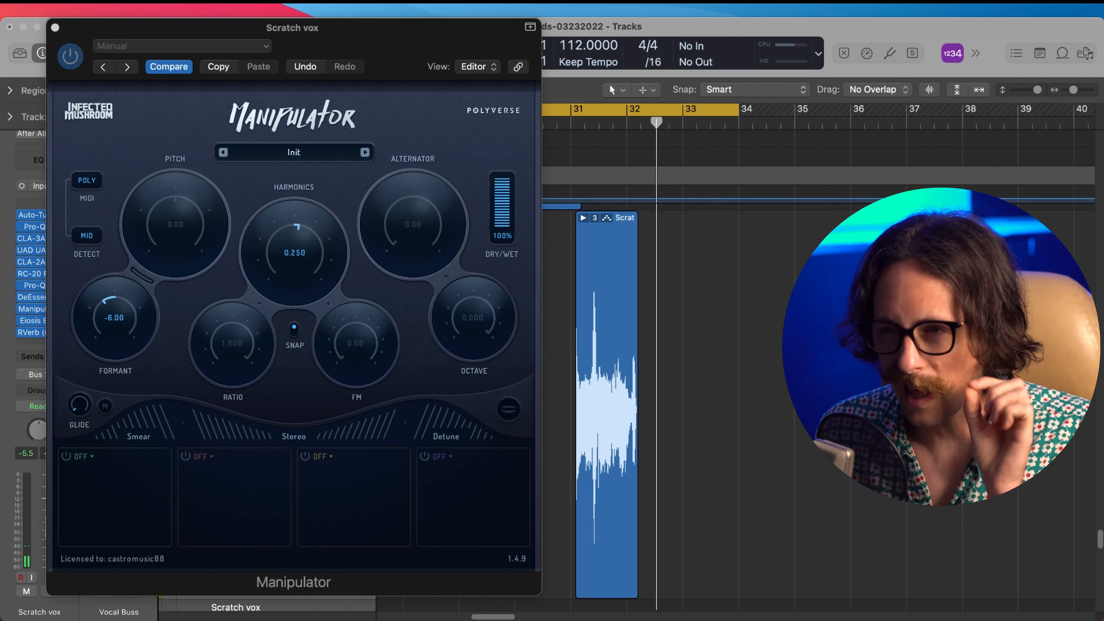
pyautogui.click(54, 28)
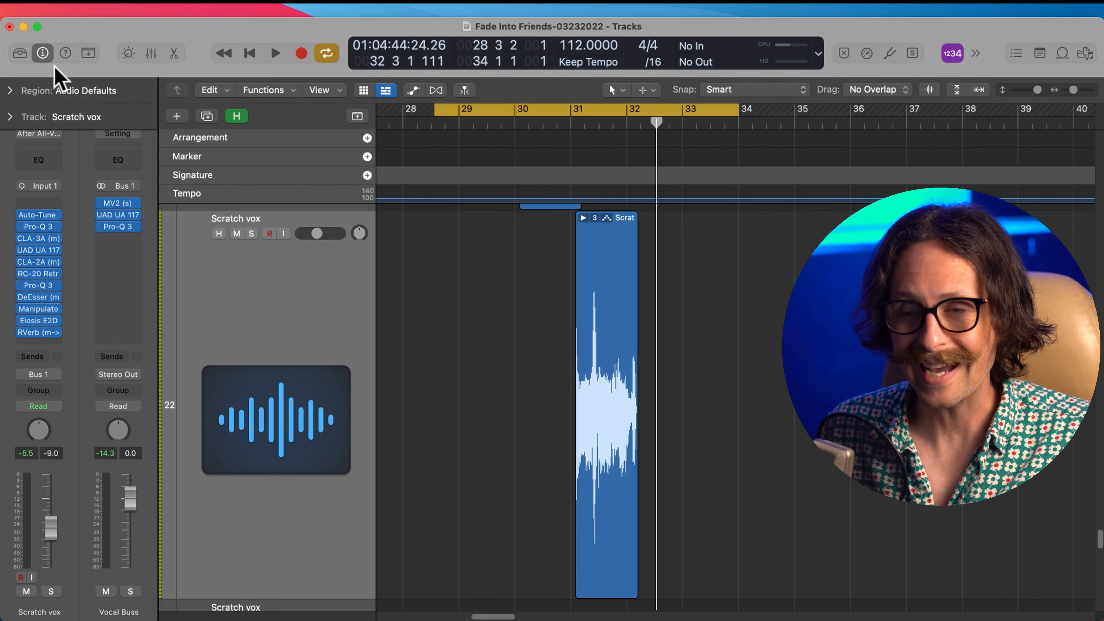
# Step: Replace the Manipulator insert on Scratch vox with Auto-Tune Pro, and set Throat to 75 and Retune Speed to 31
pyautogui.click(56, 309)
pyautogui.click(81, 243)
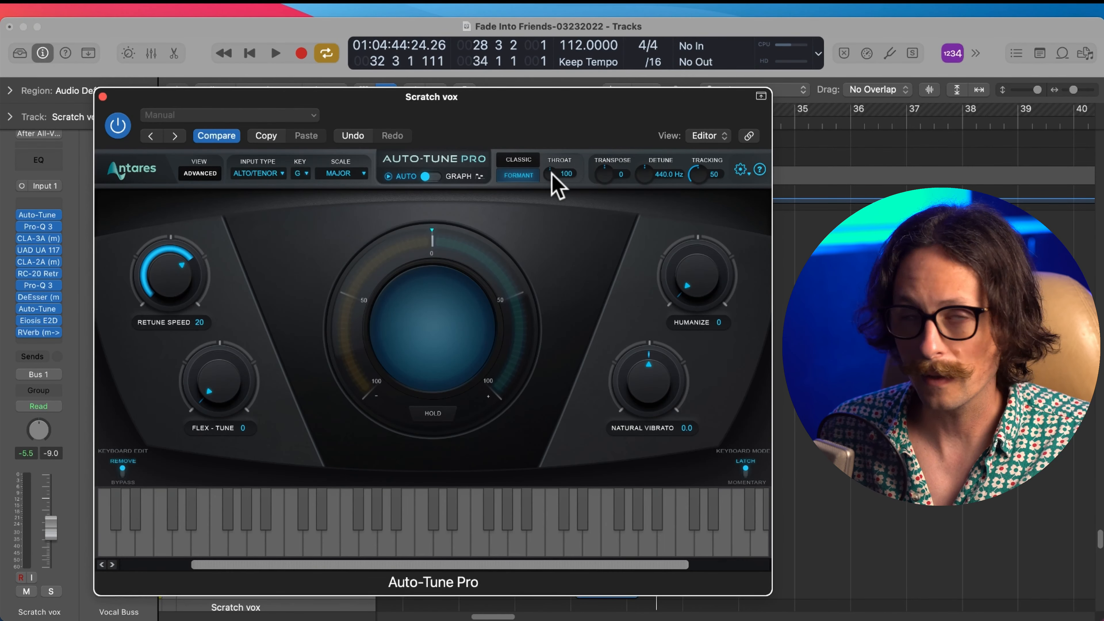
pyautogui.click(520, 175)
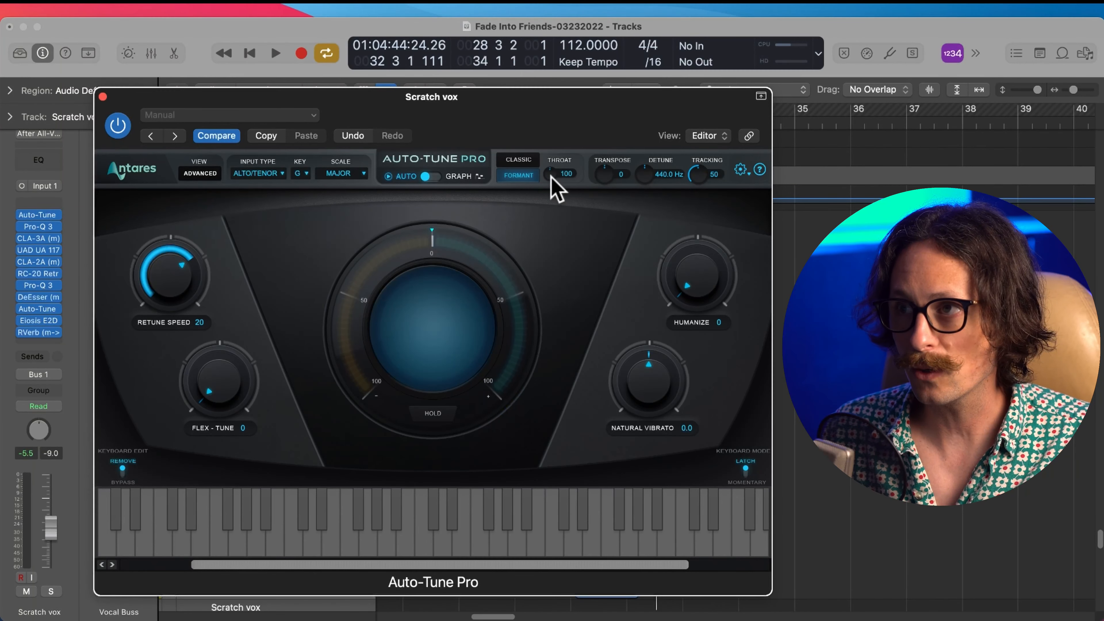
pyautogui.moveTo(552, 182); pyautogui.dragTo(547, 202)
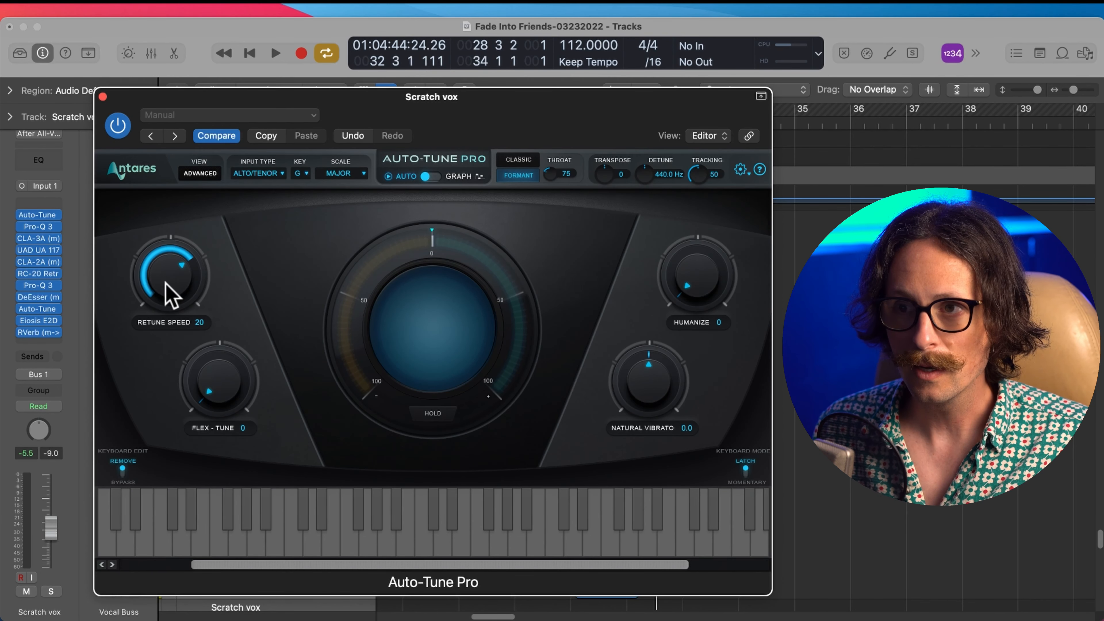
pyautogui.moveTo(160, 283); pyautogui.dragTo(158, 288)
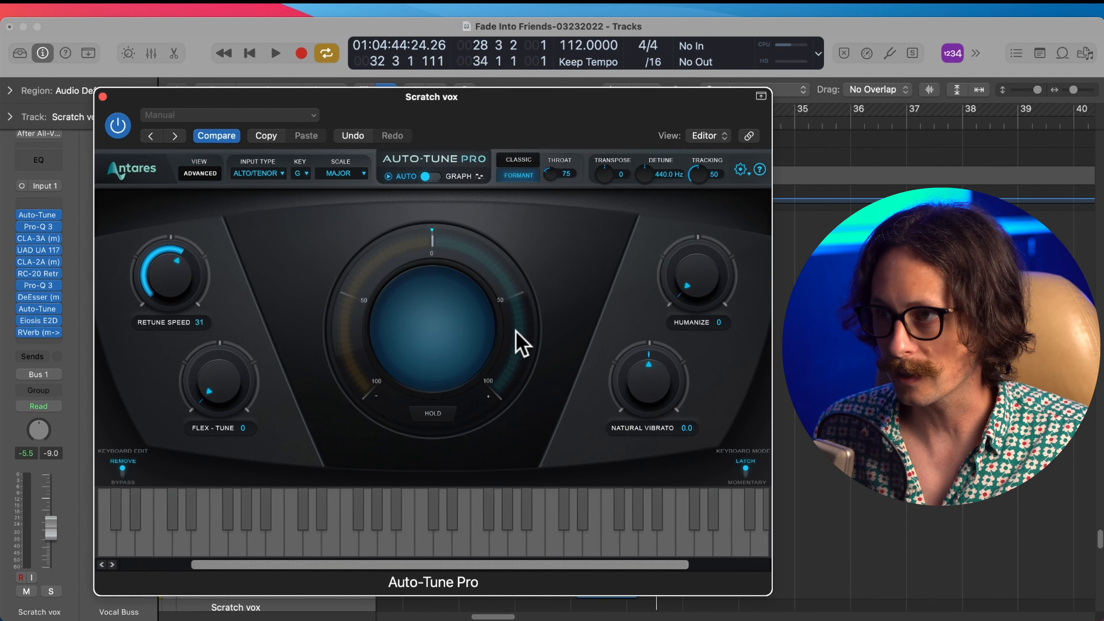
# Step: Audition the vocal and adjust Auto-Tune Pro's Throat to 84 during playback
pyautogui.press('space')
pyautogui.moveTo(543, 108); pyautogui.dragTo(488, 225)
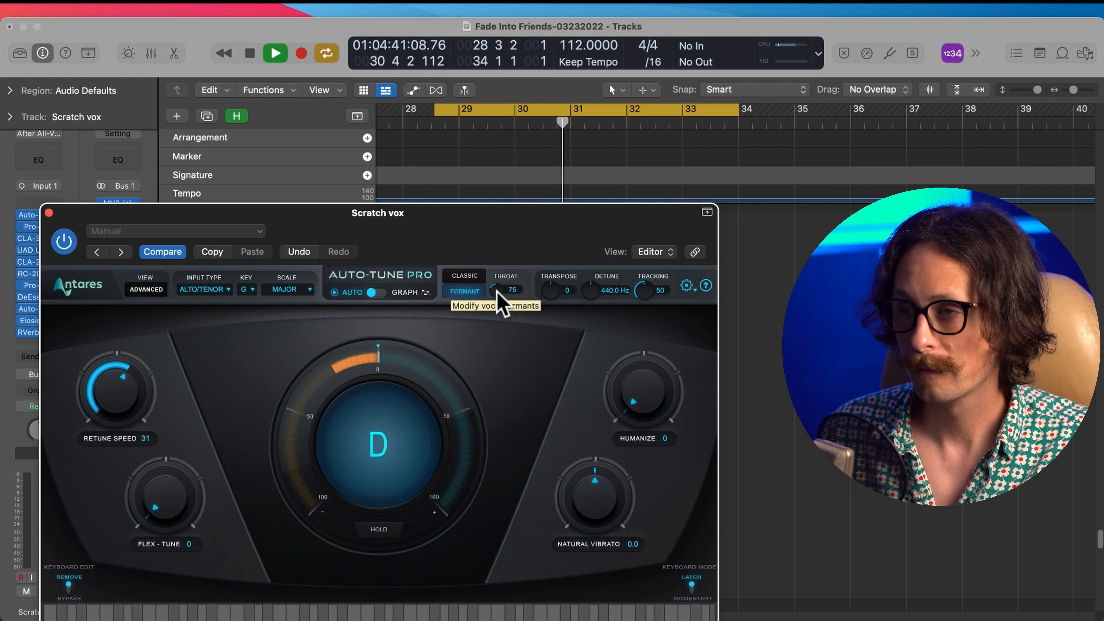
pyautogui.moveTo(498, 290); pyautogui.dragTo(491, 271)
pyautogui.press('space')
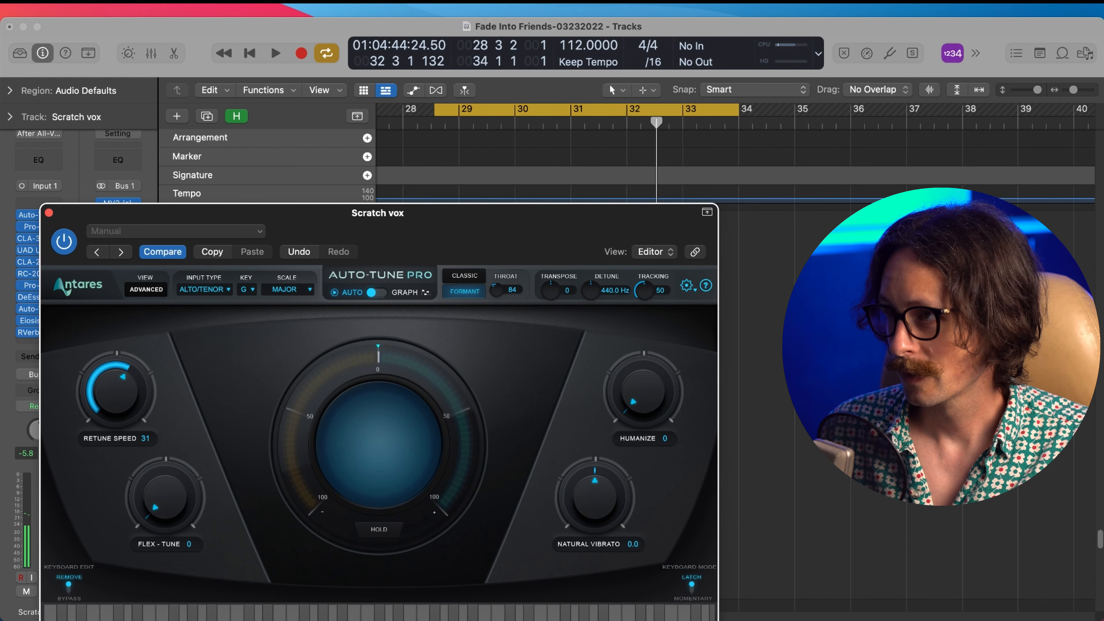
# Step: Set the cycle range around the vocal take to run from bar 30 beat 3 to bar 35
pyautogui.click(585, 118)
pyautogui.moveTo(584, 111); pyautogui.dragTo(786, 119)
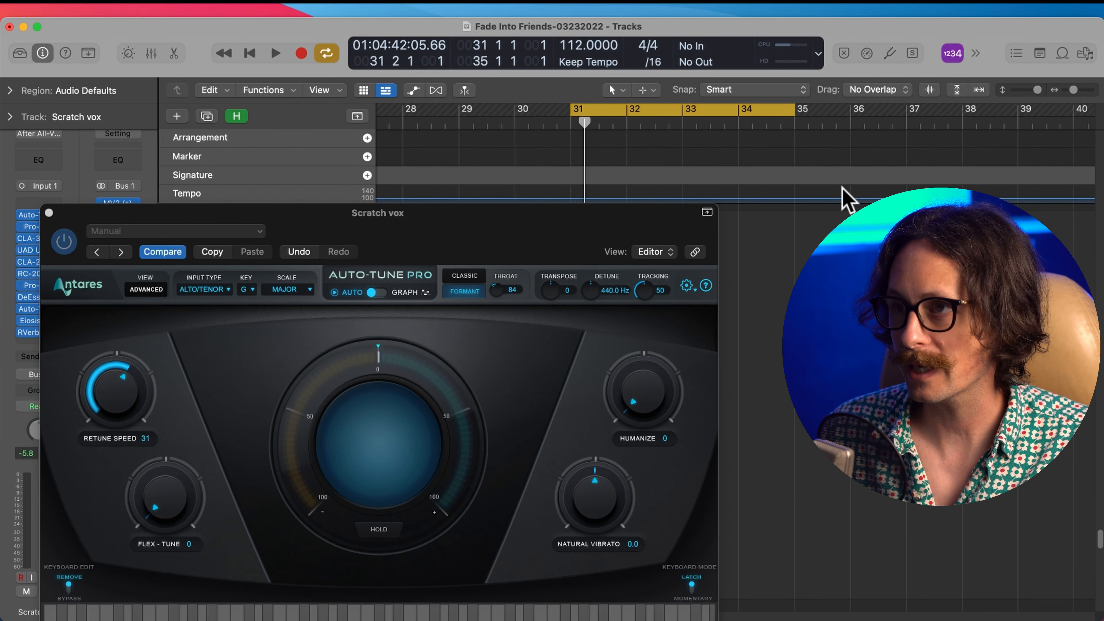
pyautogui.moveTo(532, 219); pyautogui.dragTo(586, 291)
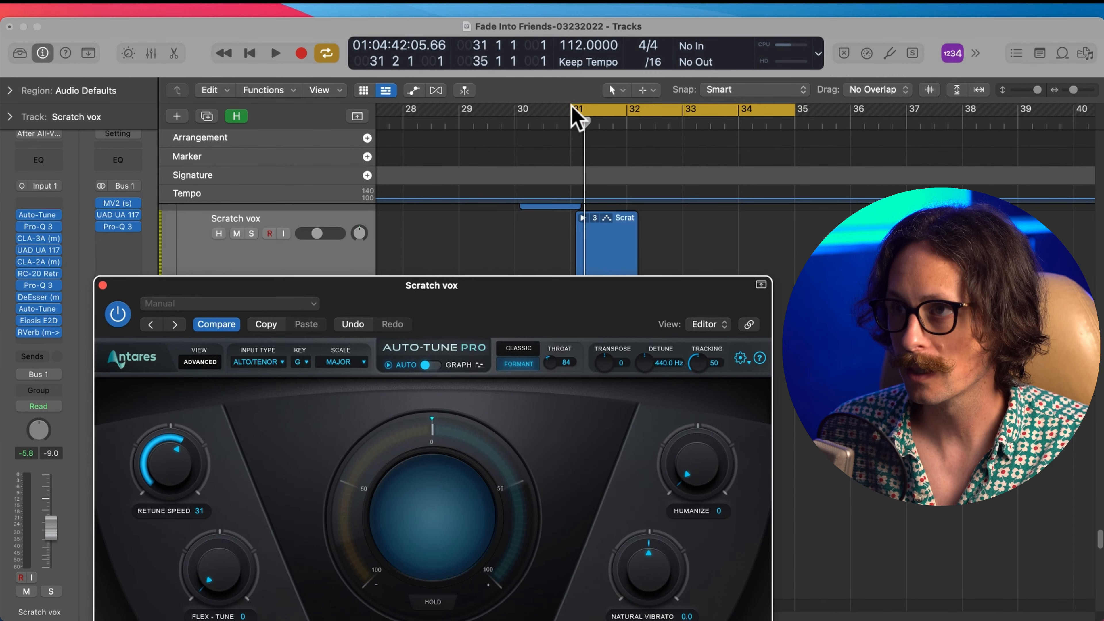
pyautogui.moveTo(574, 123); pyautogui.dragTo(546, 116)
pyautogui.moveTo(551, 322); pyautogui.dragTo(486, 153)
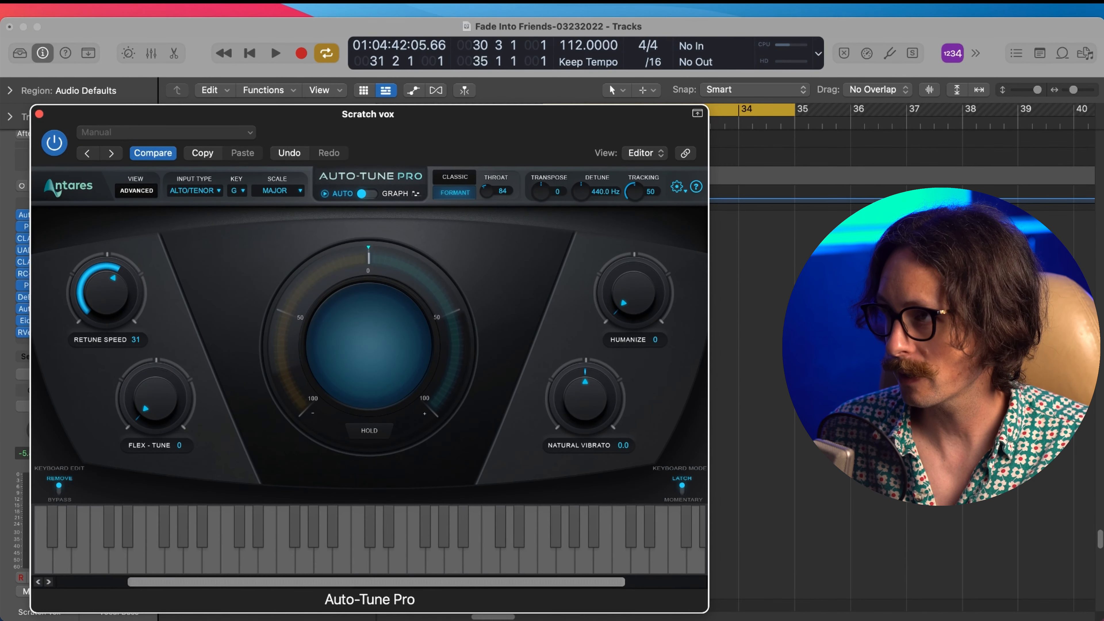
# Step: Play the new cycle range and raise Auto-Tune Pro's Throat to 90
pyautogui.press('space')
pyautogui.moveTo(490, 188)
pyautogui.mouseDown()
pyautogui.moveTo(485, 211)
pyautogui.moveTo(486, 171)
pyautogui.moveTo(487, 192)
pyautogui.mouseUp()
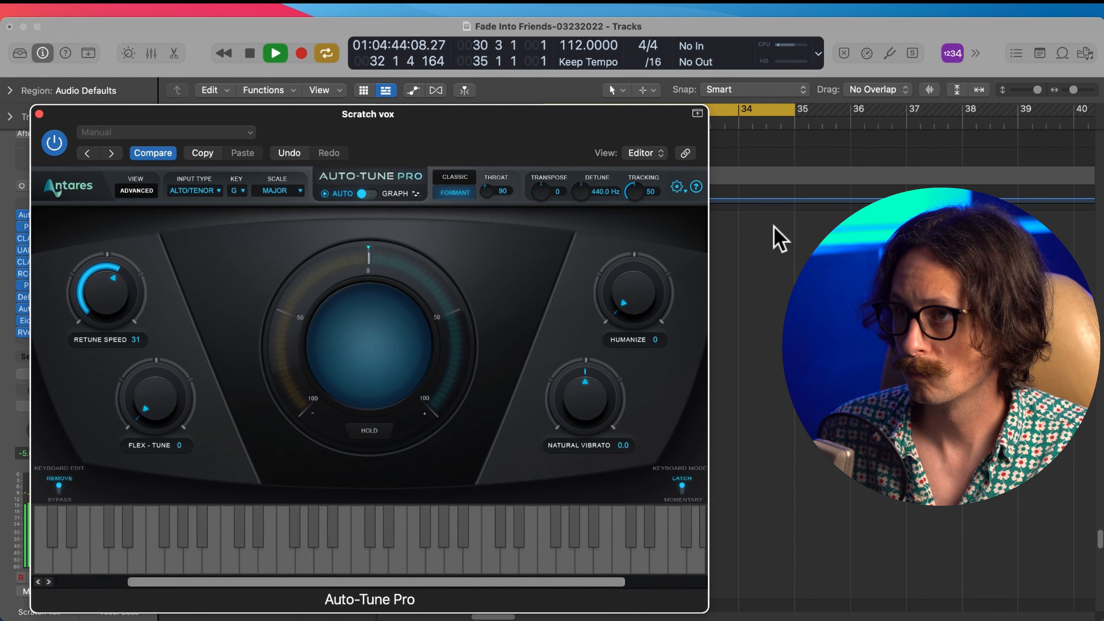
pyautogui.press('super+Tab')
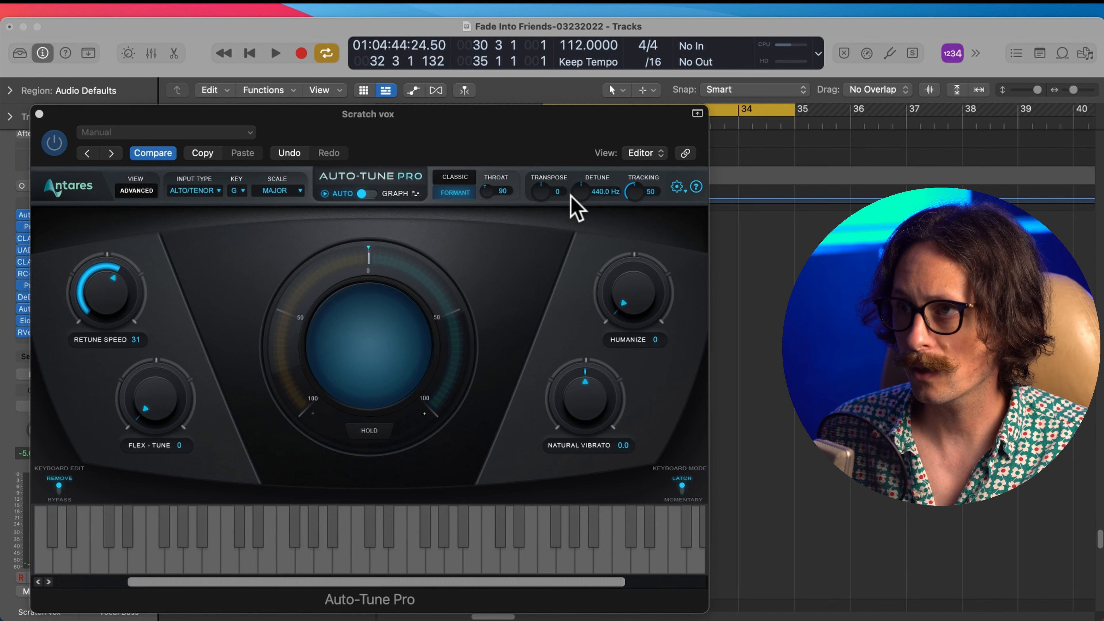
# Step: Set Transpose to -12 and Throat to 145 in Auto-Tune Pro while auditioning the vocal
pyautogui.moveTo(539, 192); pyautogui.dragTo(547, 473)
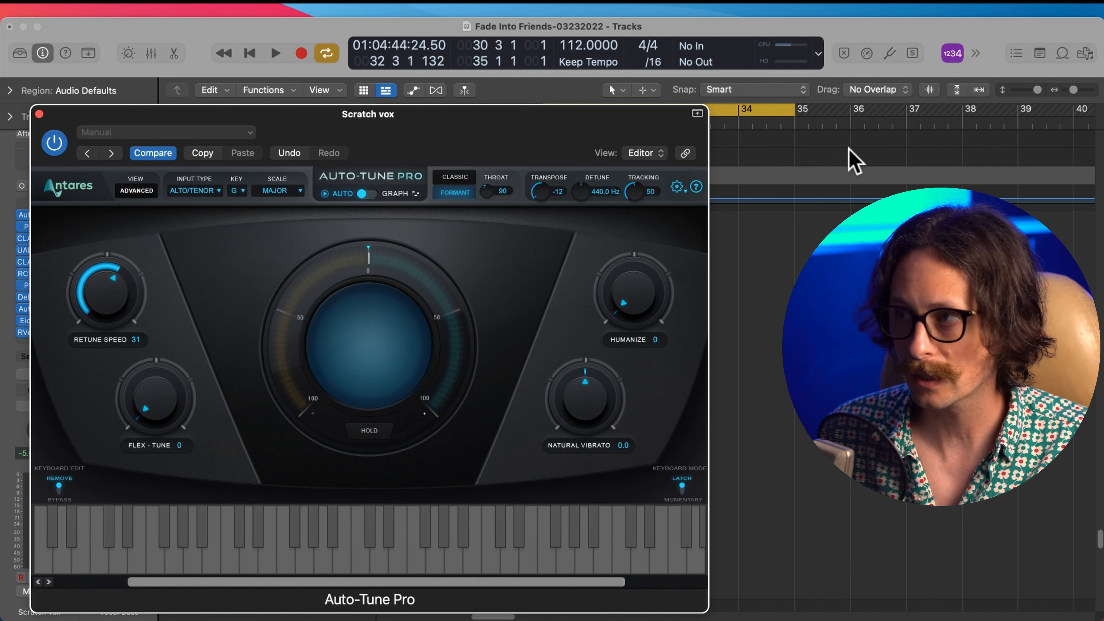
pyautogui.press('space')
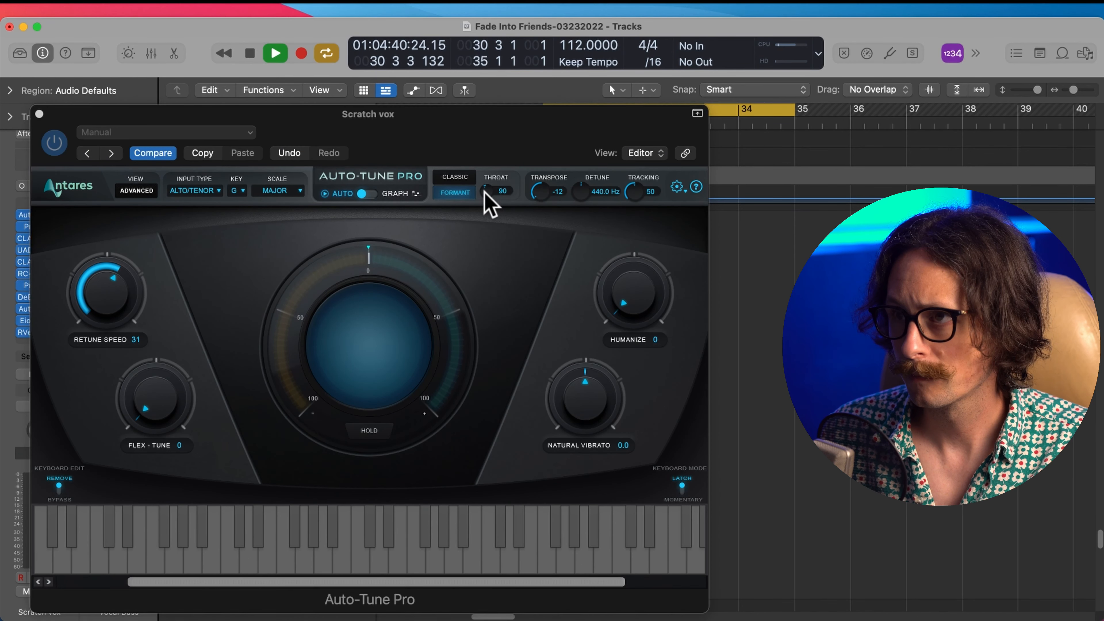
pyautogui.moveTo(489, 190); pyautogui.dragTo(497, 148)
pyautogui.press('space')
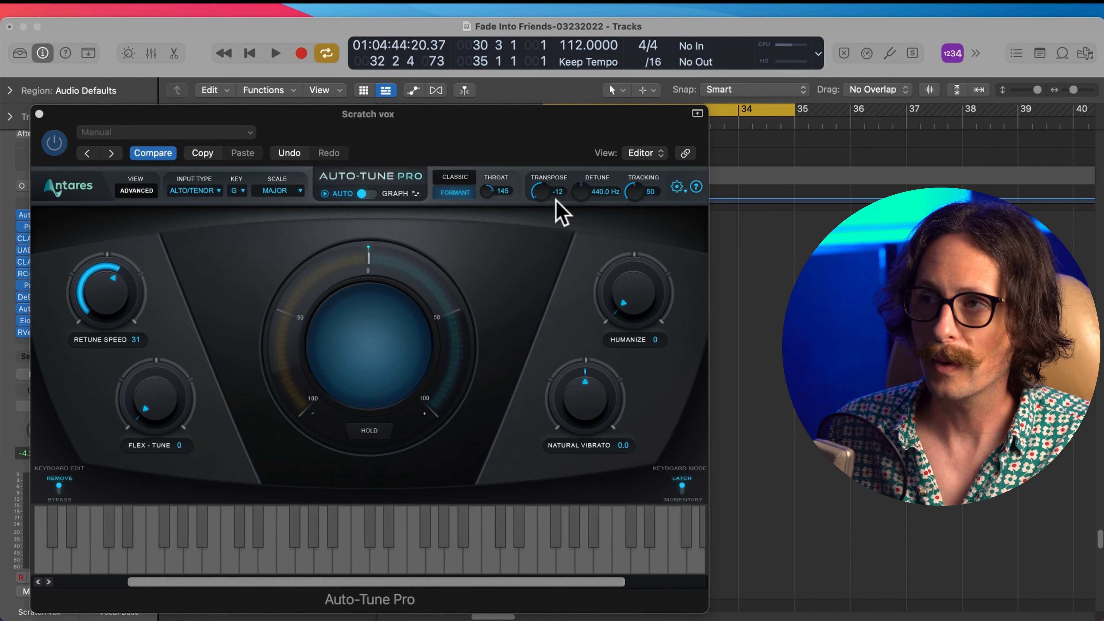
# Step: Set Transpose to 12 and Throat to 50 in Auto-Tune Pro while auditioning the vocal
pyautogui.moveTo(485, 192); pyautogui.dragTo(477, 271)
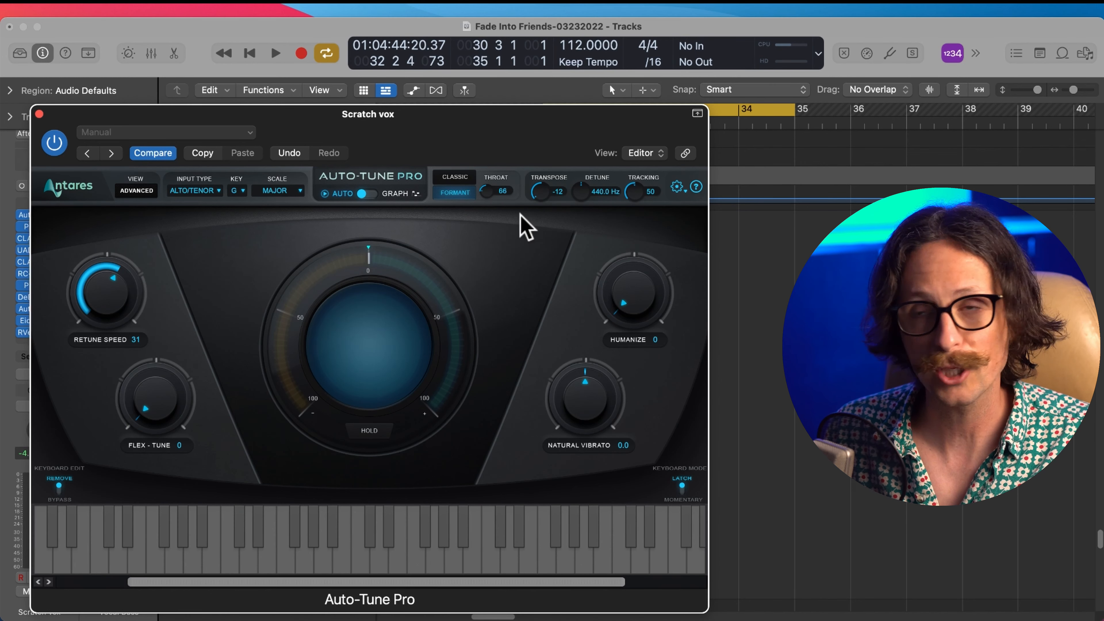
pyautogui.moveTo(541, 195); pyautogui.dragTo(607, 6)
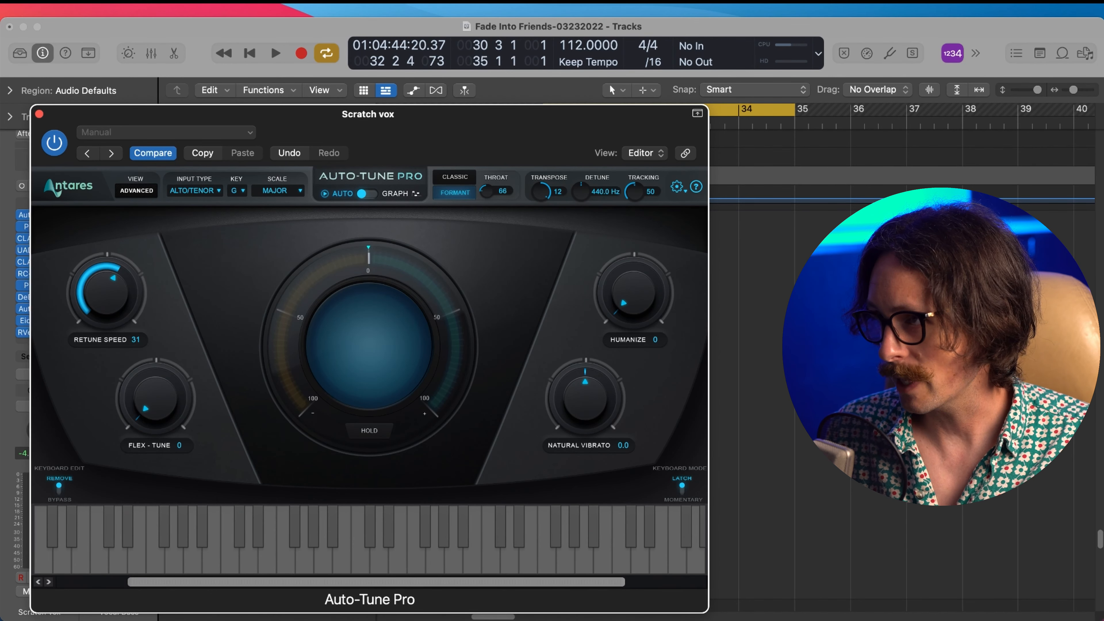
pyautogui.press('space')
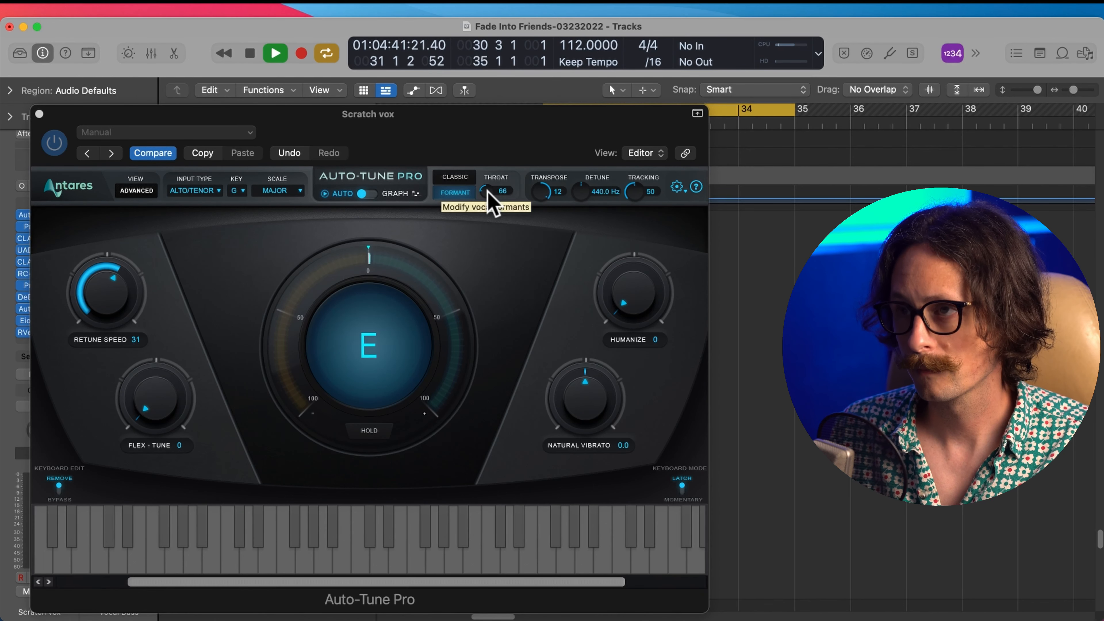
pyautogui.moveTo(489, 198); pyautogui.dragTo(485, 217)
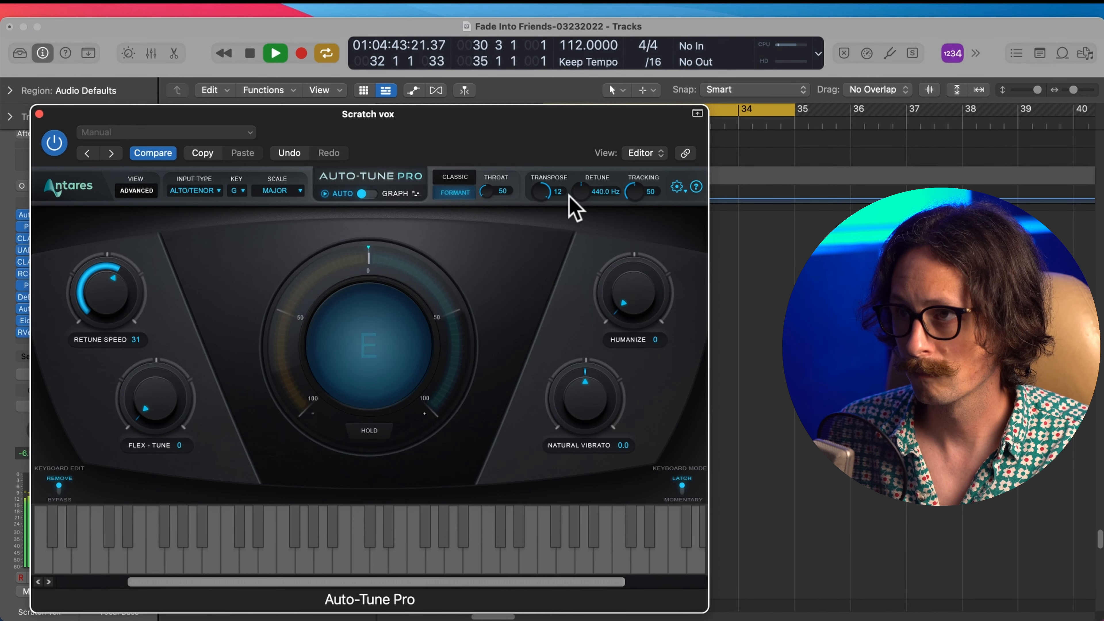
pyautogui.press('super+Tab')
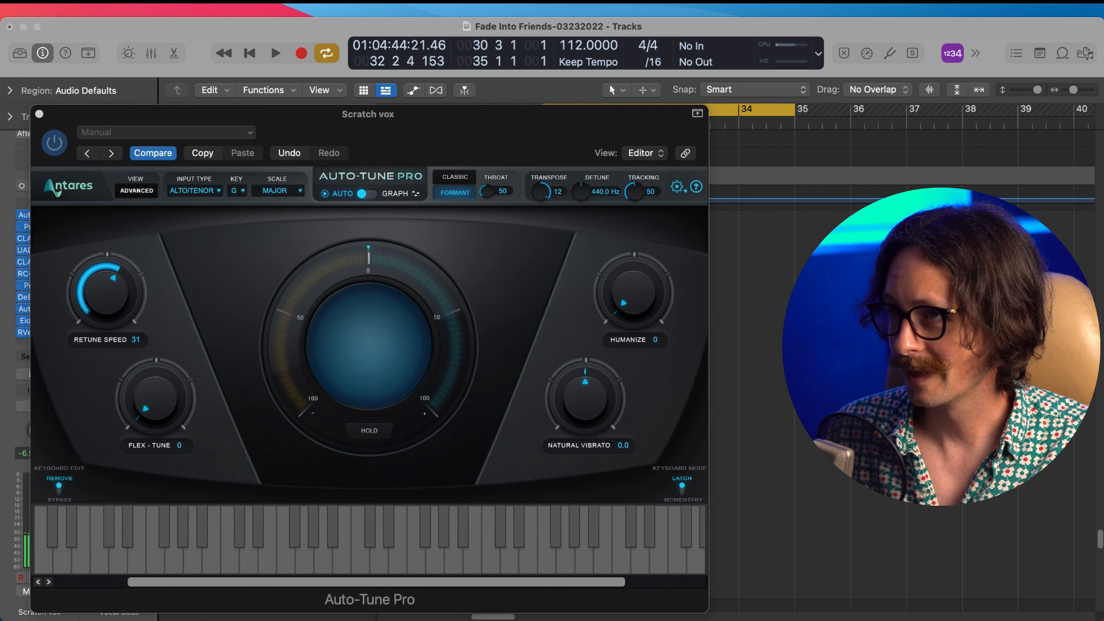